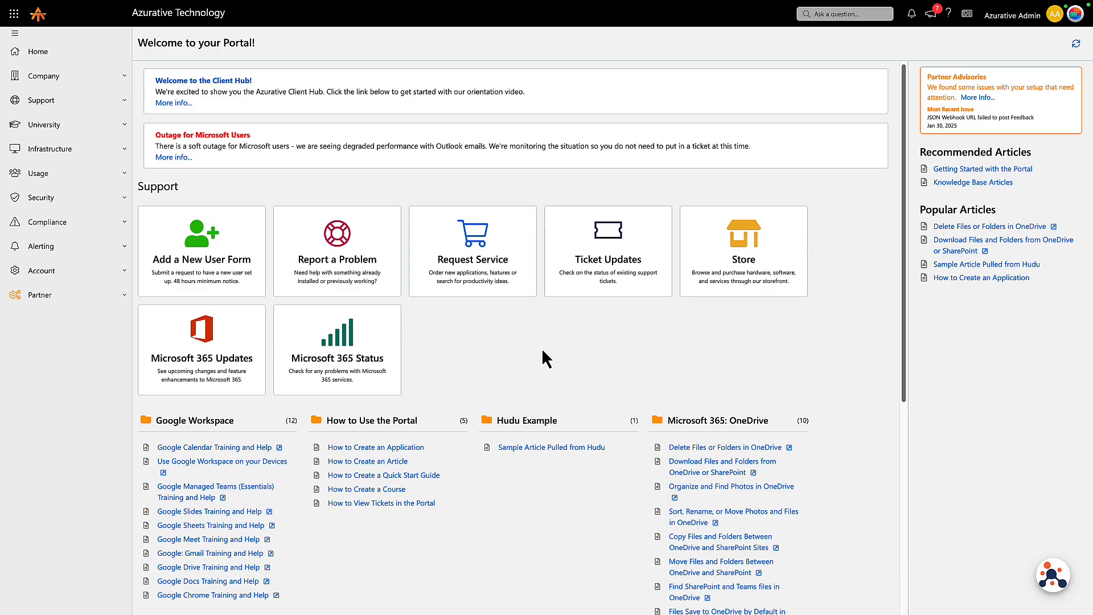
# - Switch to the ClipTraining administrator dashboard and check which portals are available for selection
pyautogui.moveTo(177, 4)
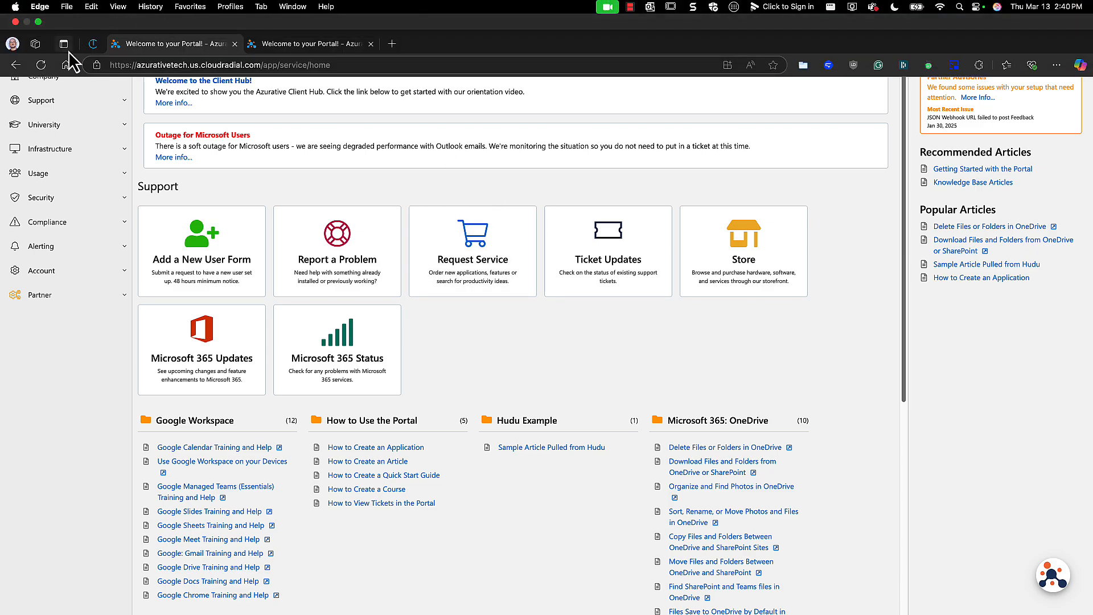
pyautogui.click(102, 46)
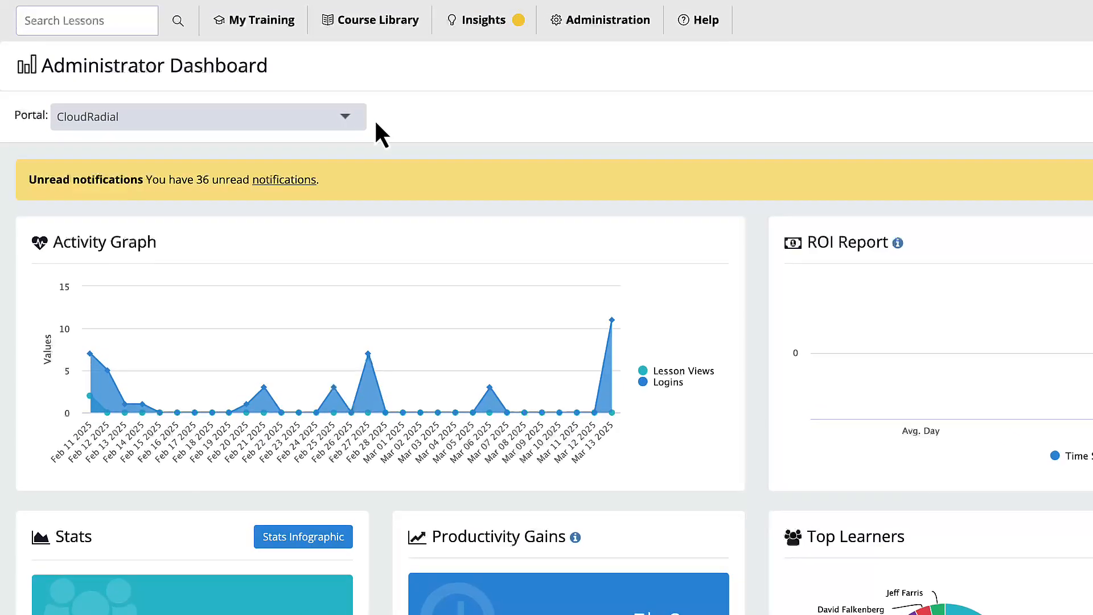
pyautogui.click(354, 121)
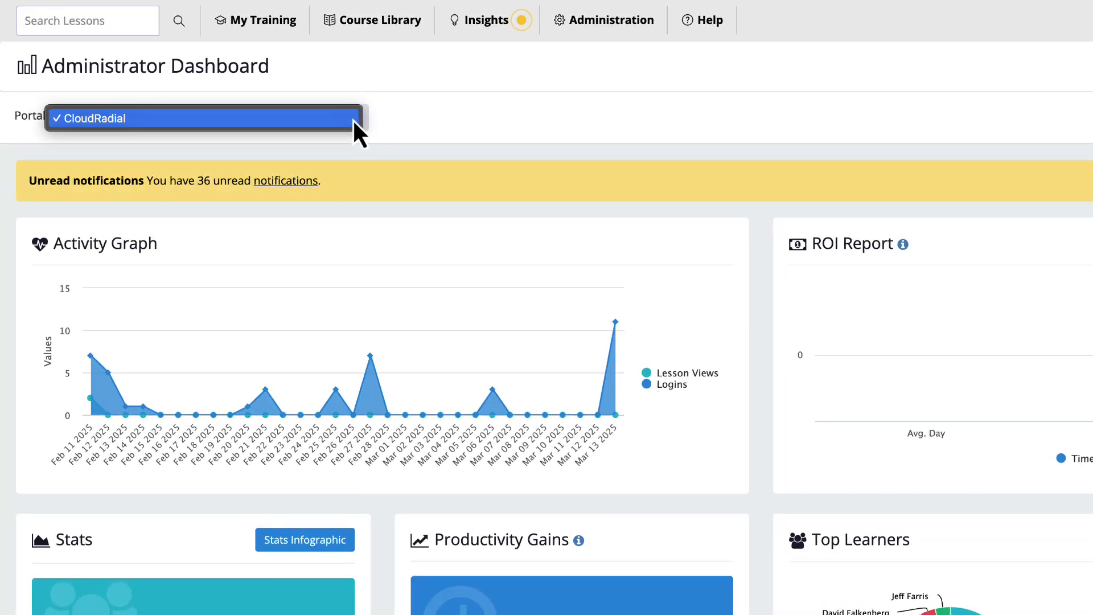
pyautogui.click(353, 119)
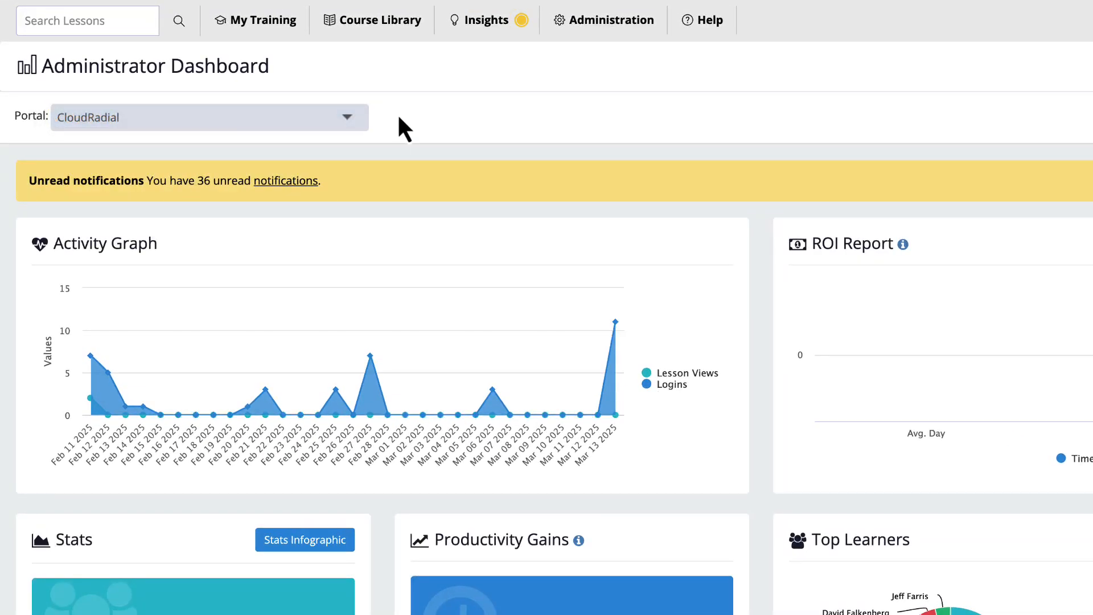
# - Highlight the subdomain in the ClipTraining dashboard's web address to identify the portal name
pyautogui.moveTo(354, 1)
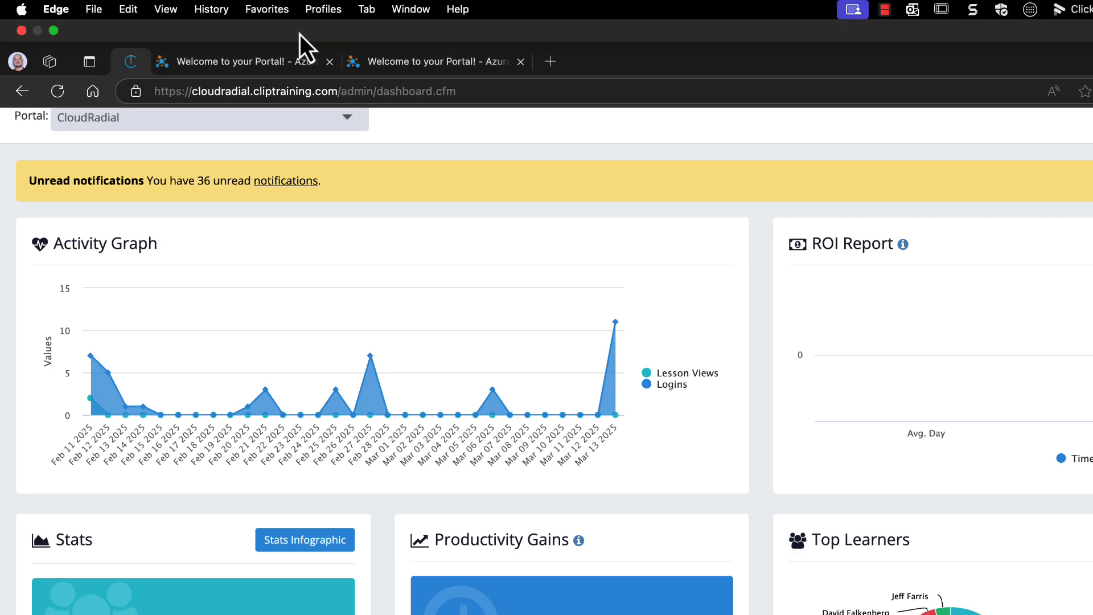
pyautogui.click(238, 86)
pyautogui.moveTo(249, 91); pyautogui.dragTo(194, 91)
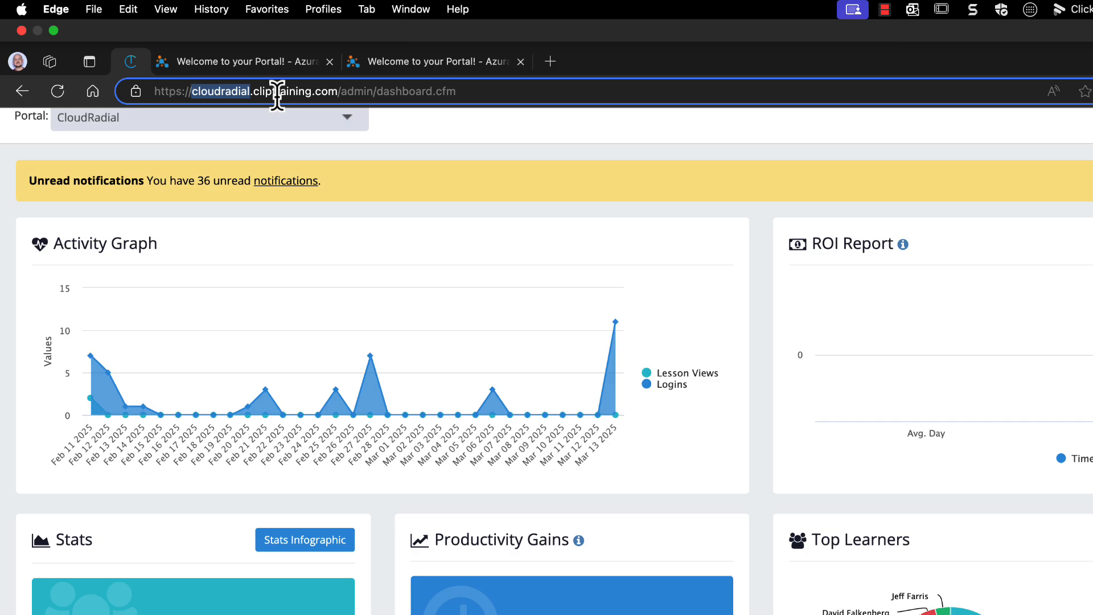
pyautogui.click(444, 124)
# - Return to the Azurative Technology portal and review the ClipTraining Portal Name in that client company's integration settings, without changing anything
pyautogui.click(255, 70)
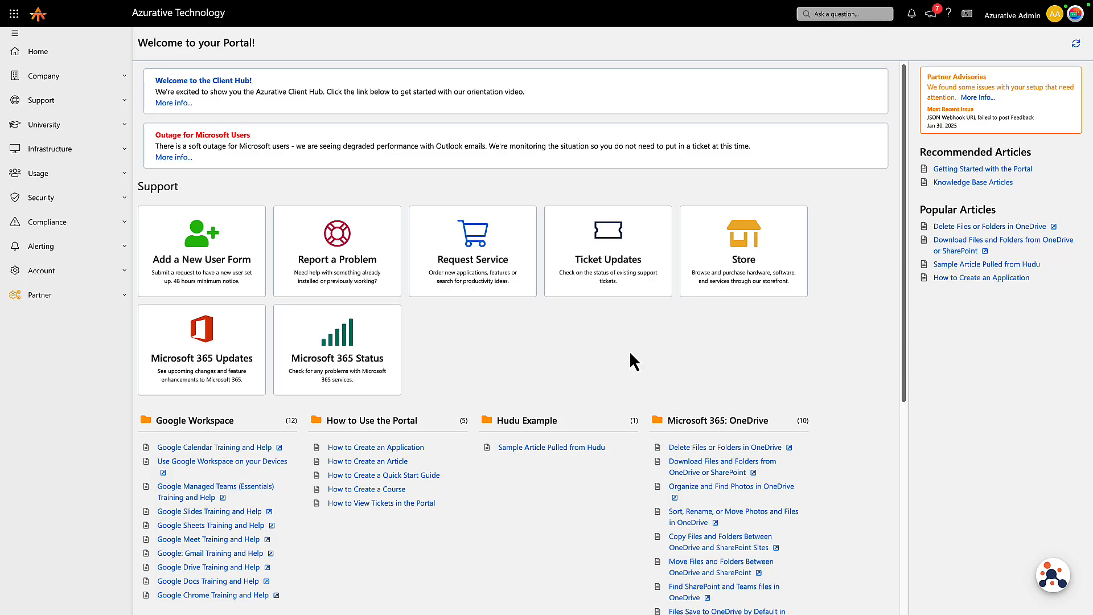
pyautogui.click(66, 300)
pyautogui.click(80, 392)
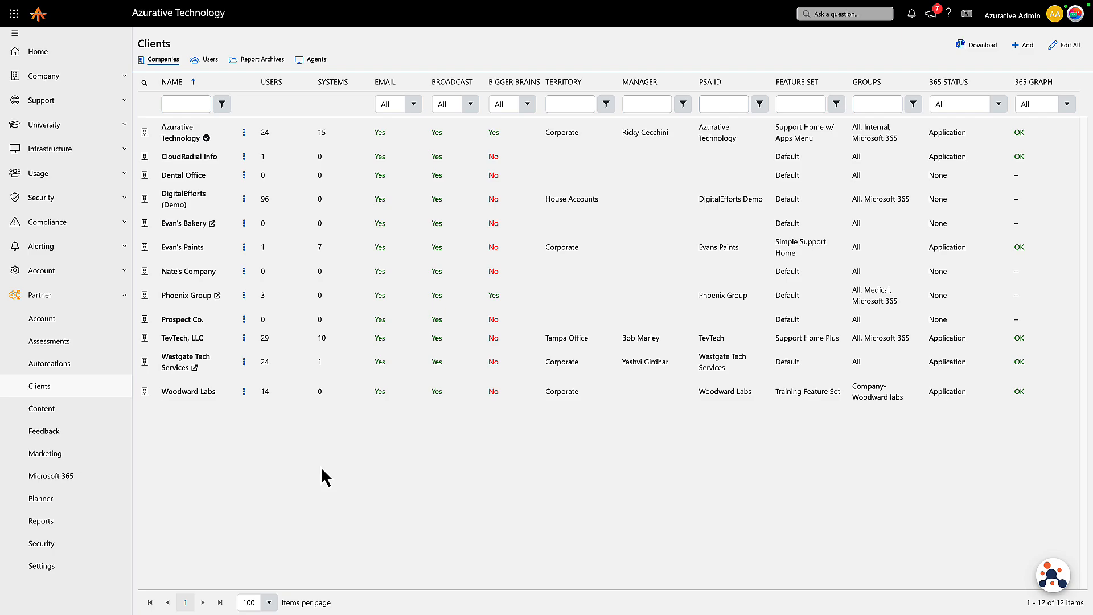
pyautogui.click(310, 145)
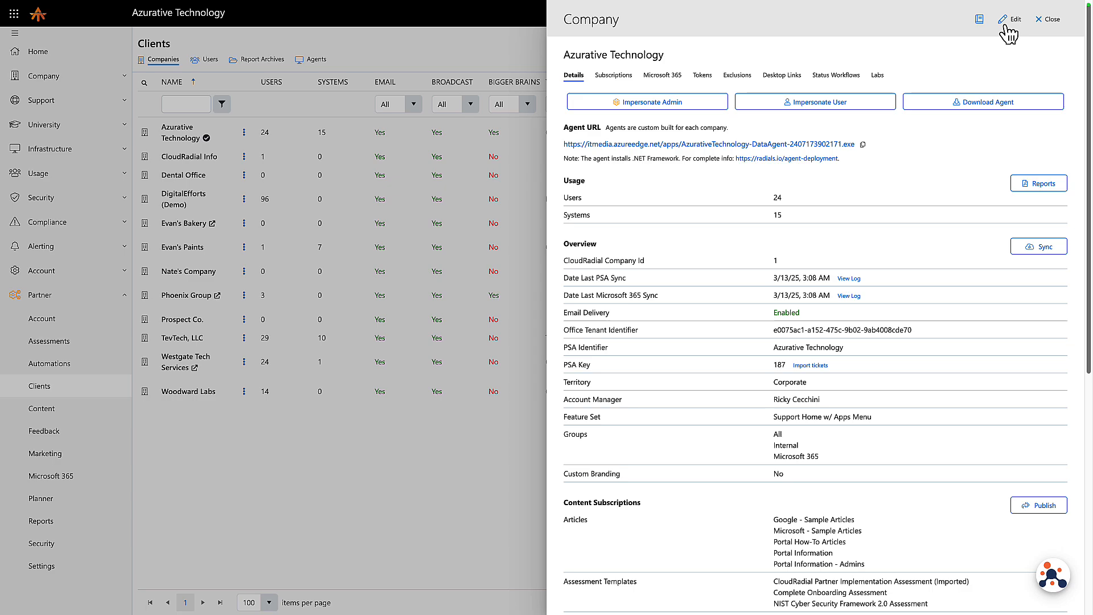
pyautogui.click(1006, 25)
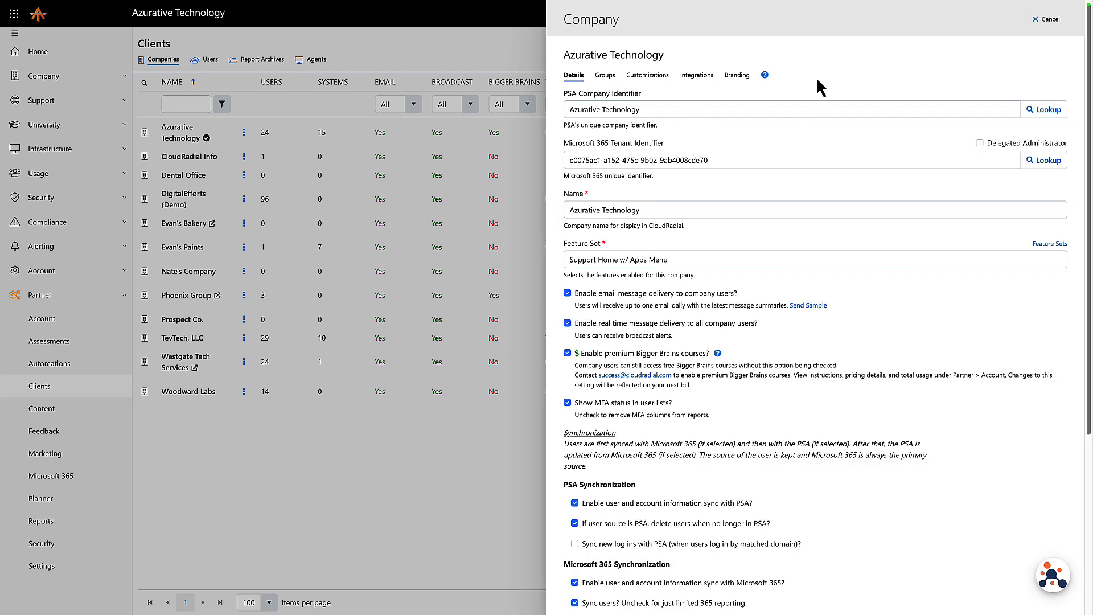
pyautogui.click(699, 75)
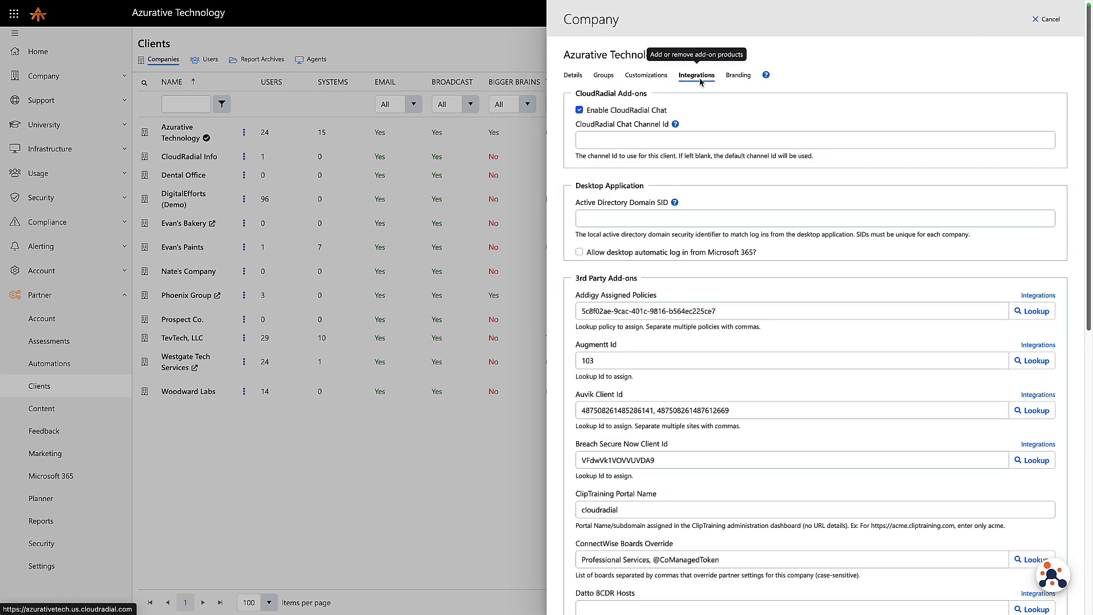
pyautogui.scroll(-1, 655, 463)
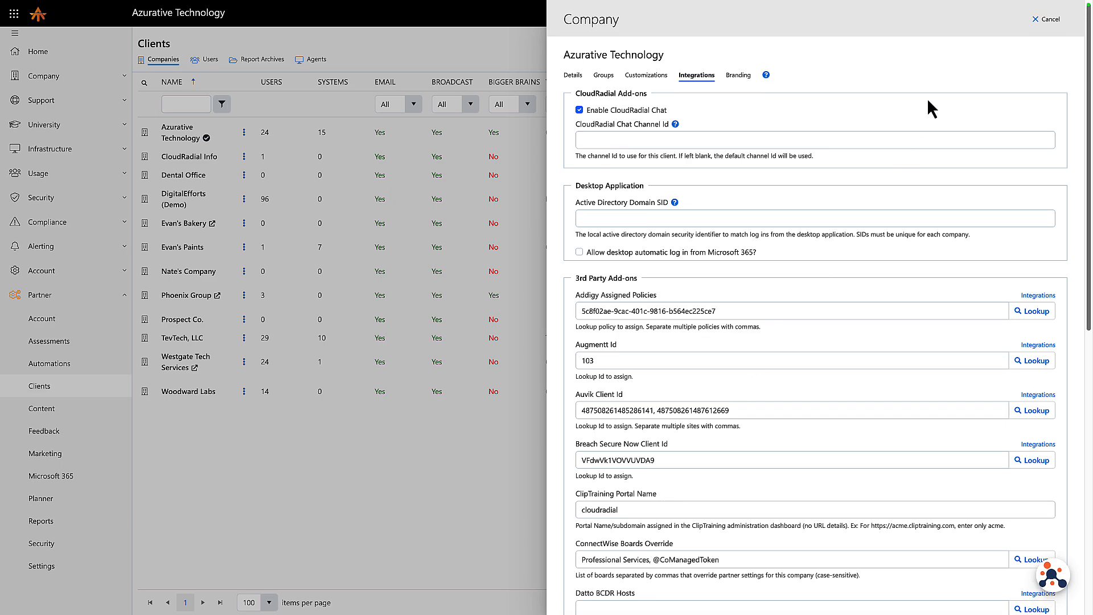
pyautogui.click(1048, 10)
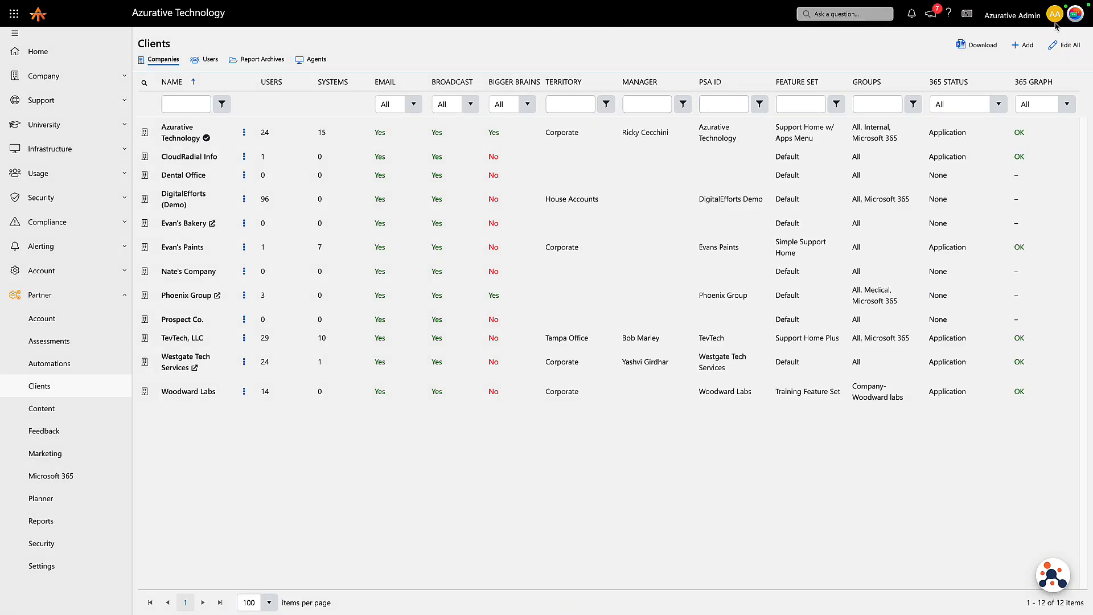
# - Look at the ClipTraining Portal Name field in the integration settings of a new client company, and cancel the form
pyautogui.click(1024, 48)
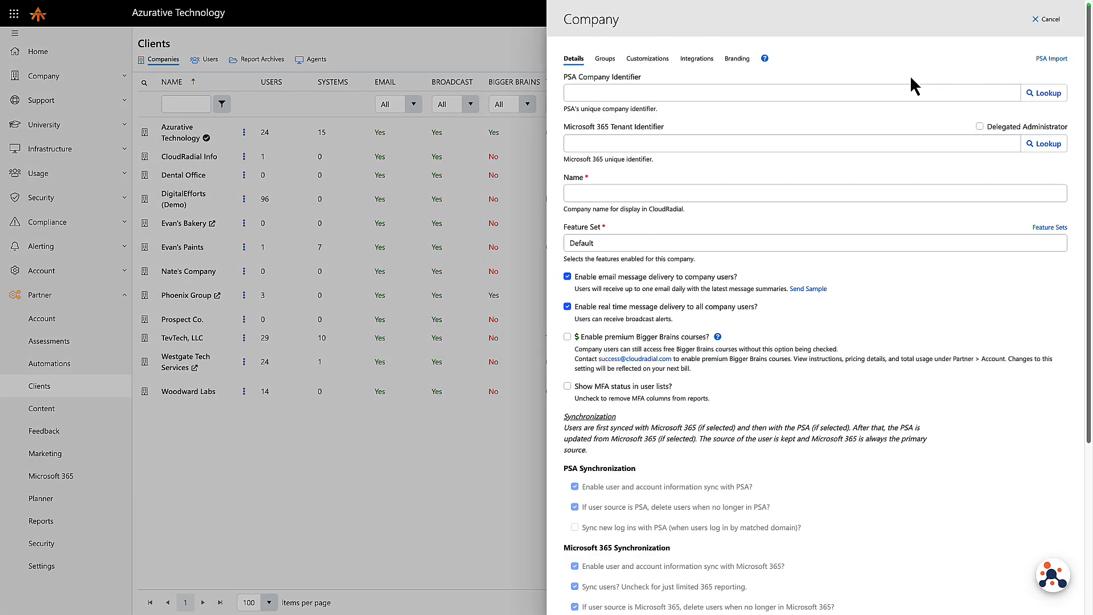
pyautogui.click(699, 60)
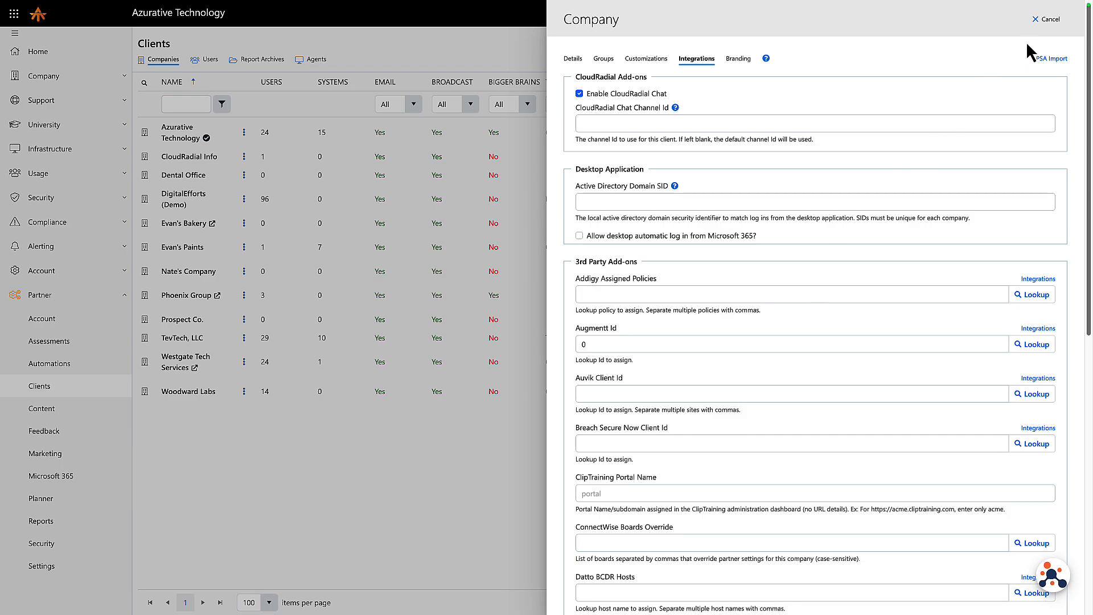
pyautogui.click(1045, 25)
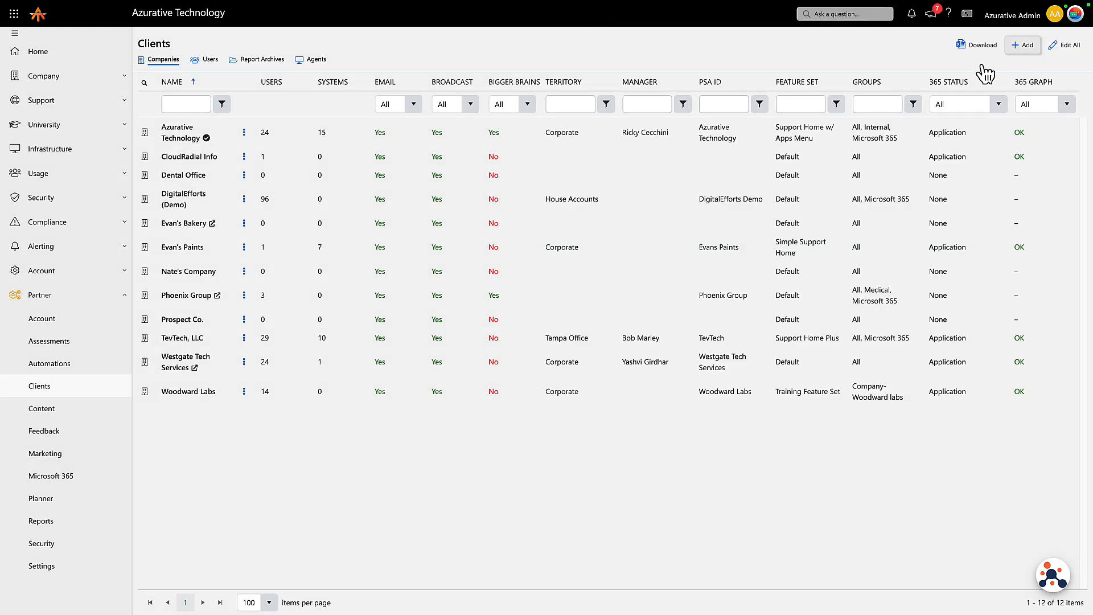
# - View the company's Applications page from the portal home and return home
pyautogui.click(85, 57)
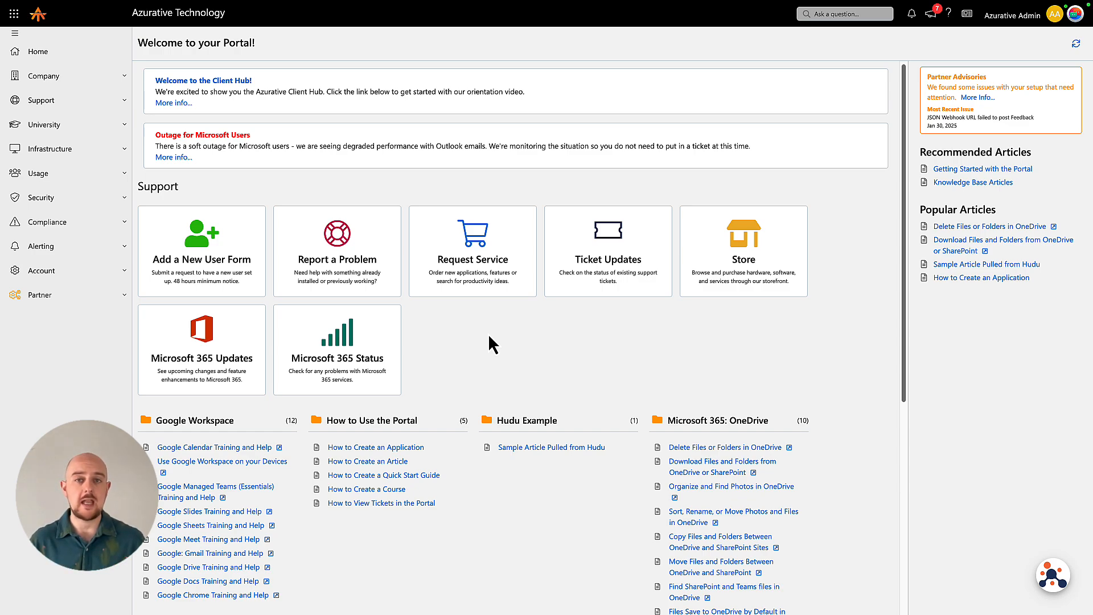
pyautogui.click(89, 76)
pyautogui.click(92, 103)
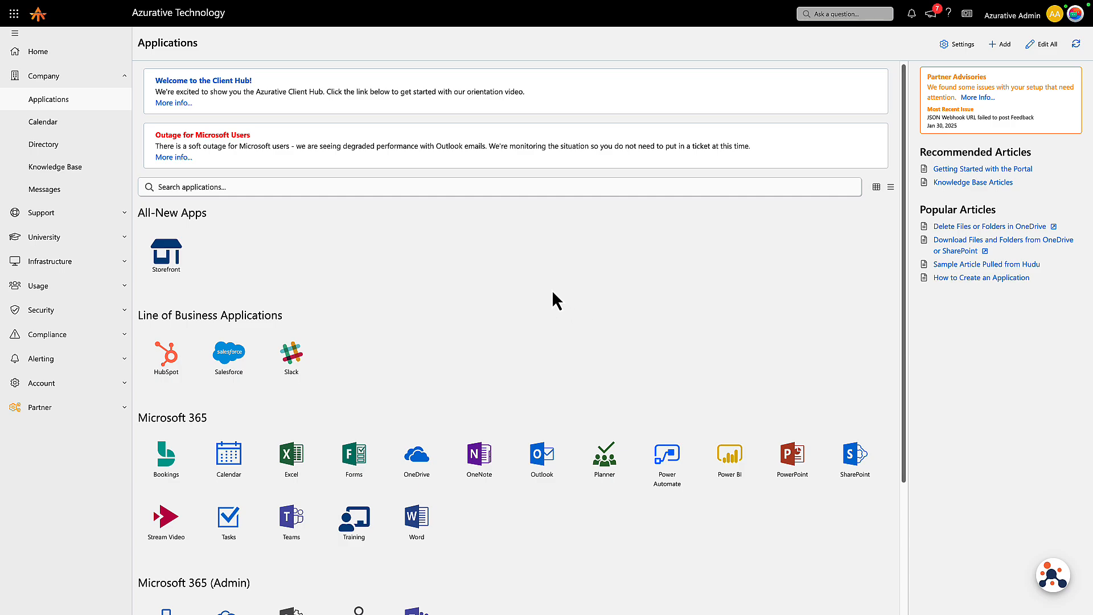
pyautogui.click(108, 53)
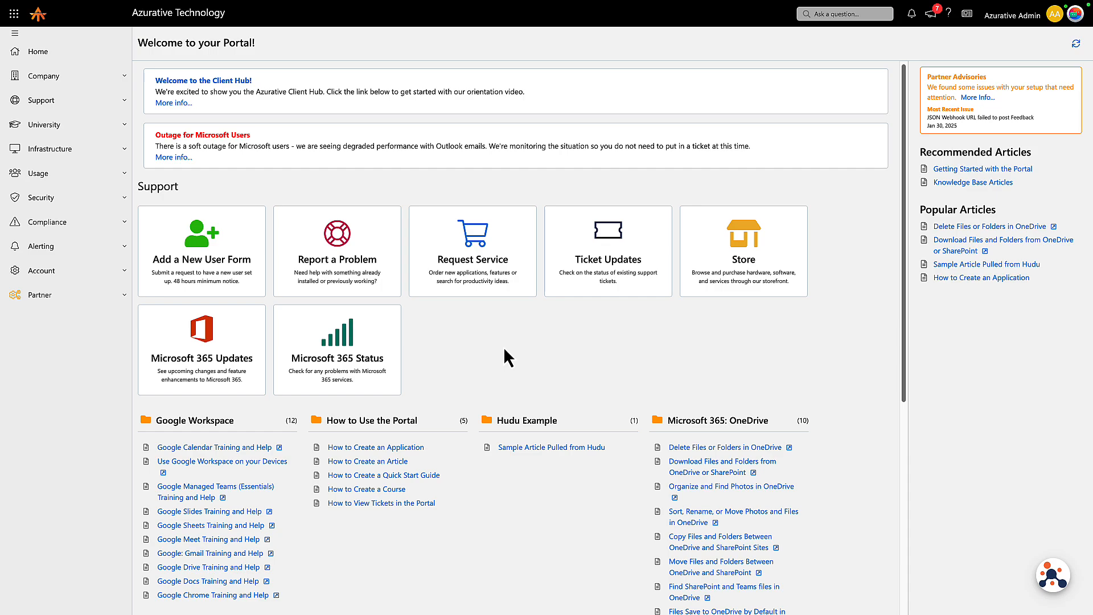
# - Start a new content package in the partner content list with the content type Menus
pyautogui.click(106, 303)
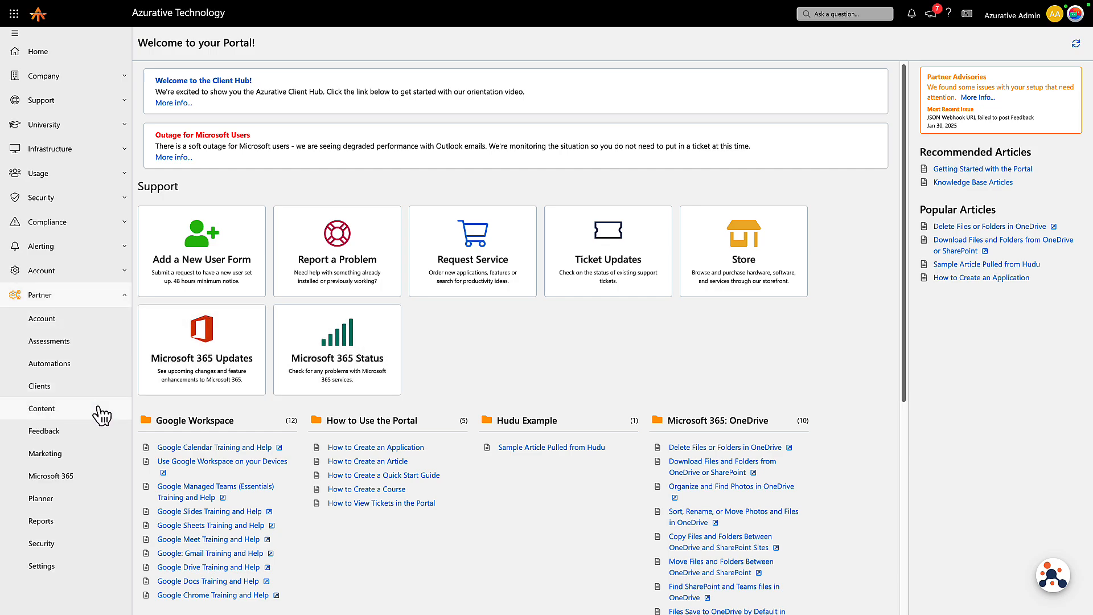
pyautogui.click(101, 408)
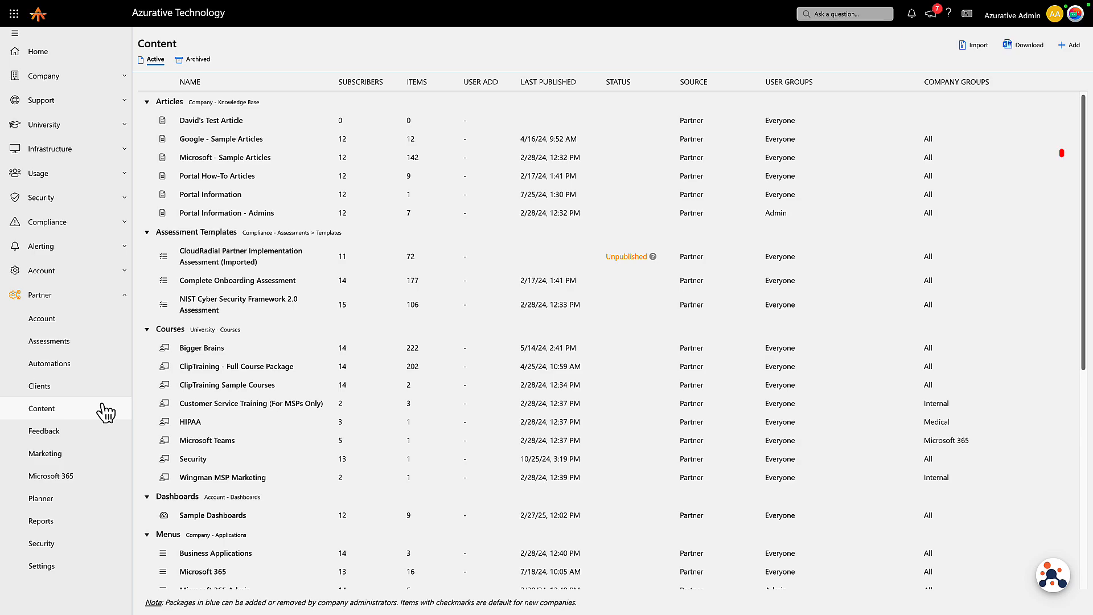
pyautogui.click(1069, 46)
pyautogui.click(918, 89)
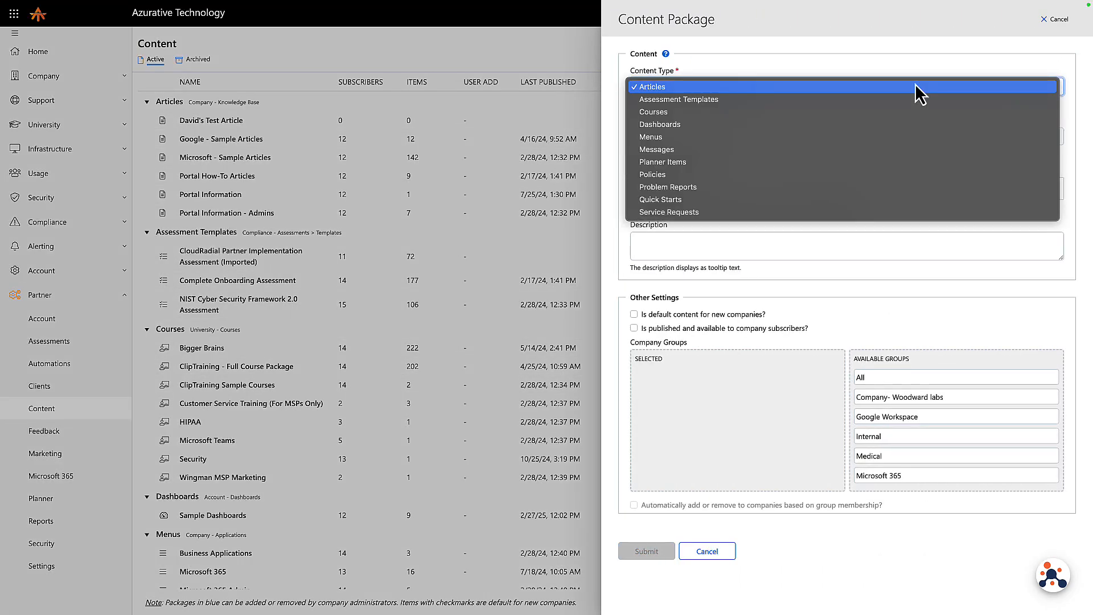
pyautogui.click(913, 136)
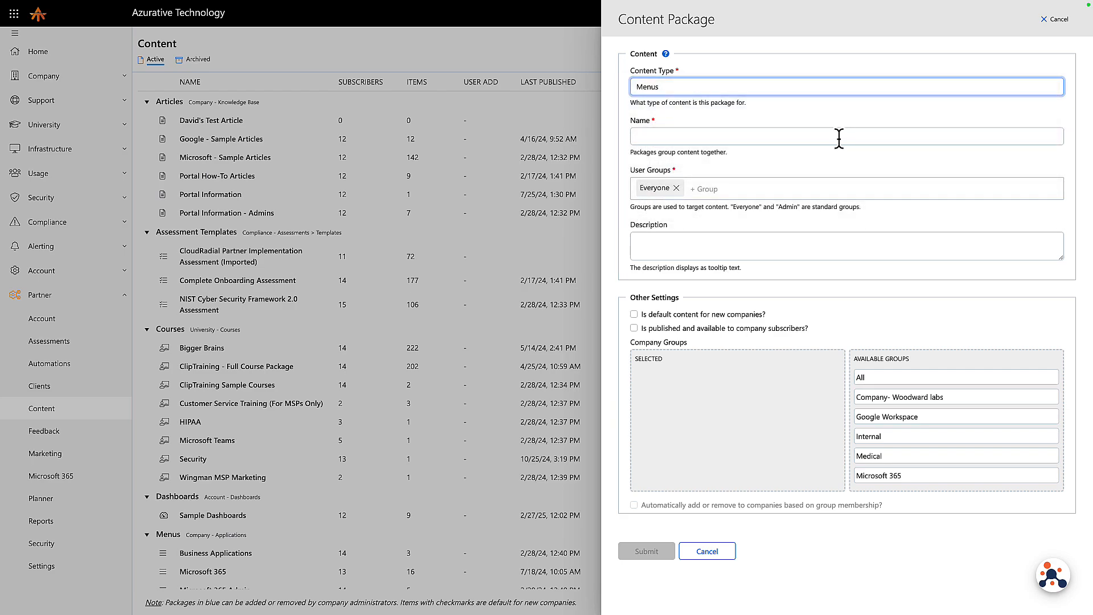
# - Name the content package ClipTraining, assign it to the company group All, and submit it
pyautogui.click(839, 137)
pyautogui.write('ClipTraining')
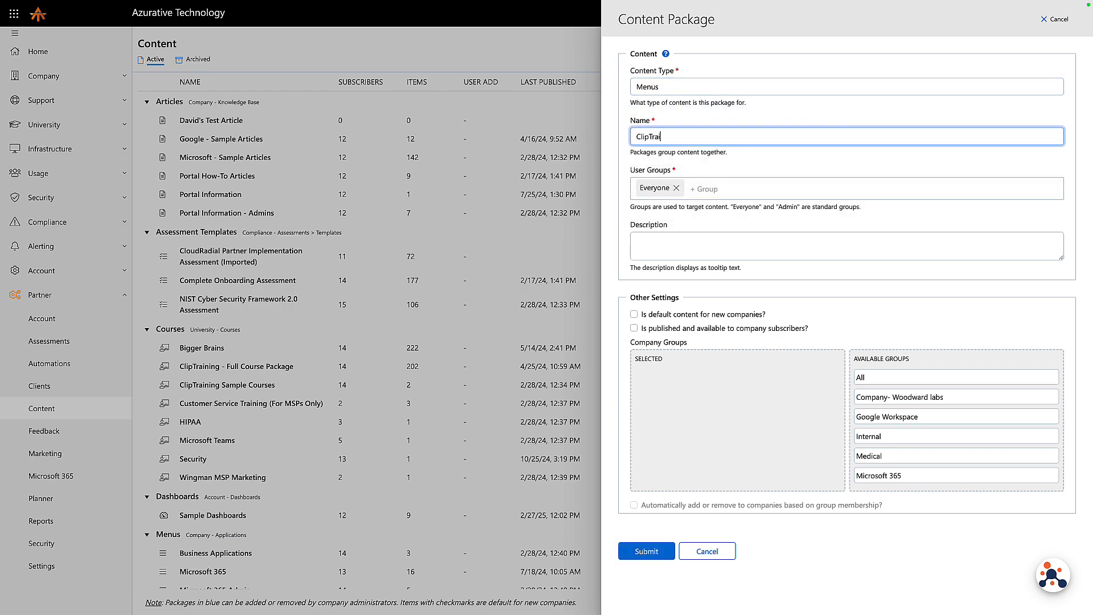
pyautogui.click(796, 177)
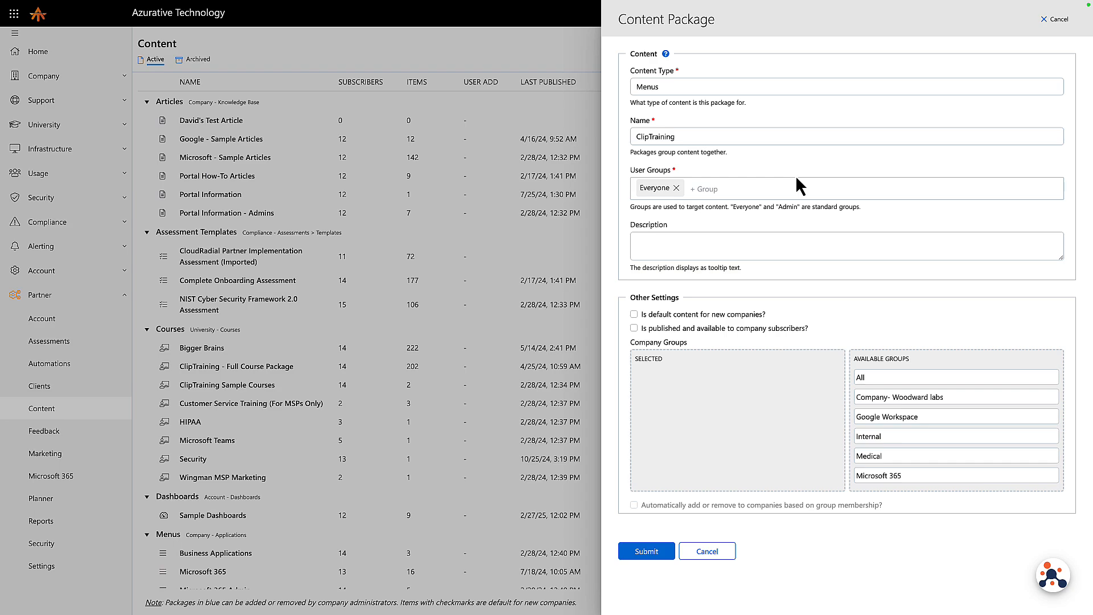
pyautogui.moveTo(880, 377); pyautogui.dragTo(765, 384)
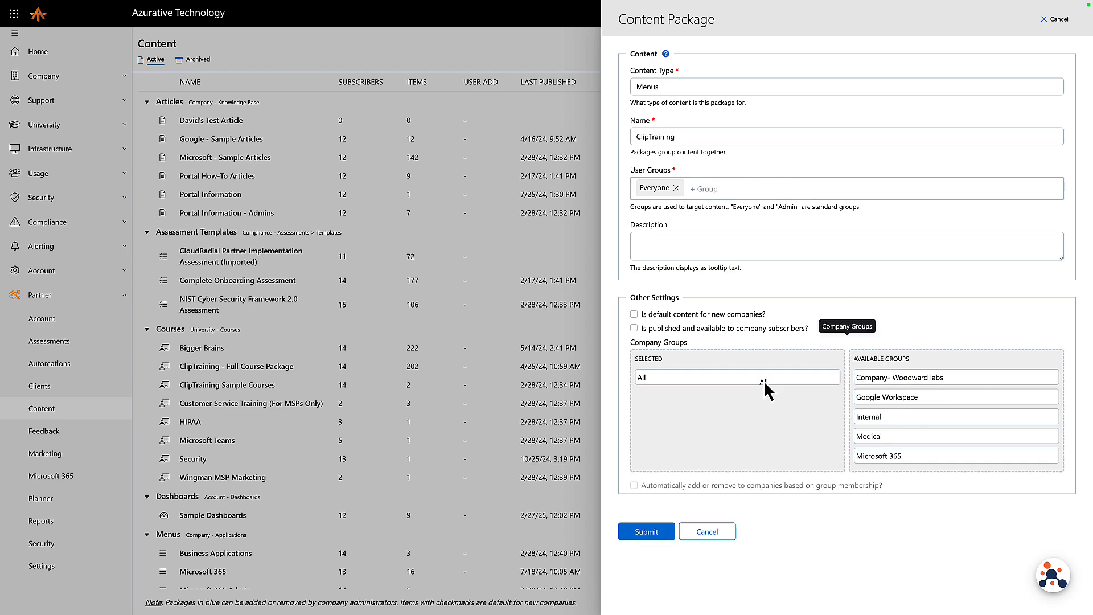
pyautogui.click(655, 532)
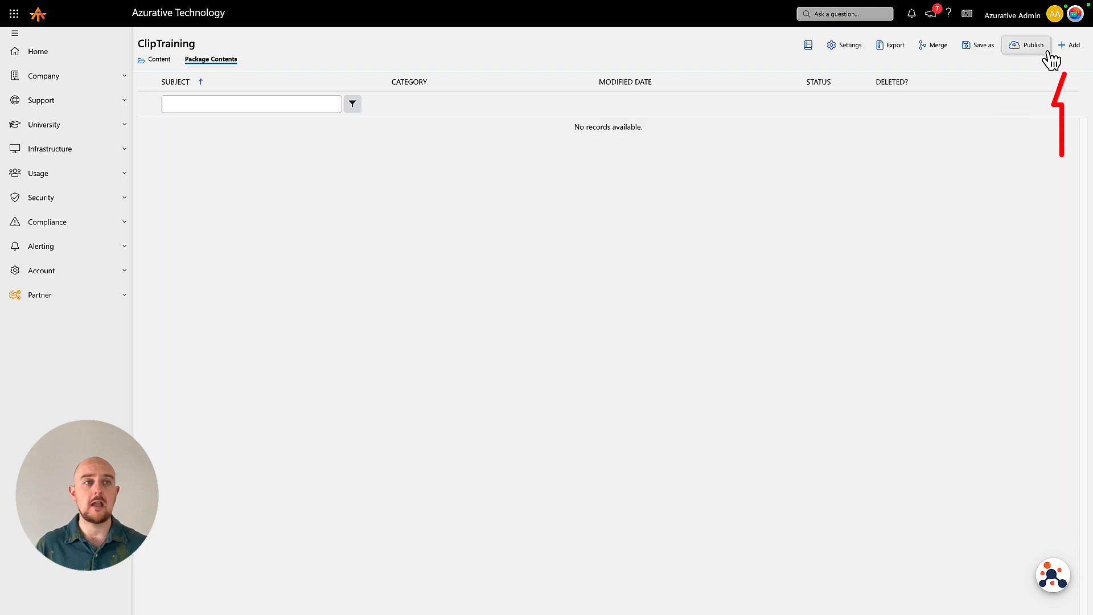
# - Start a new menu item in the ClipTraining package with the category All-New Apps
pyautogui.click(1071, 46)
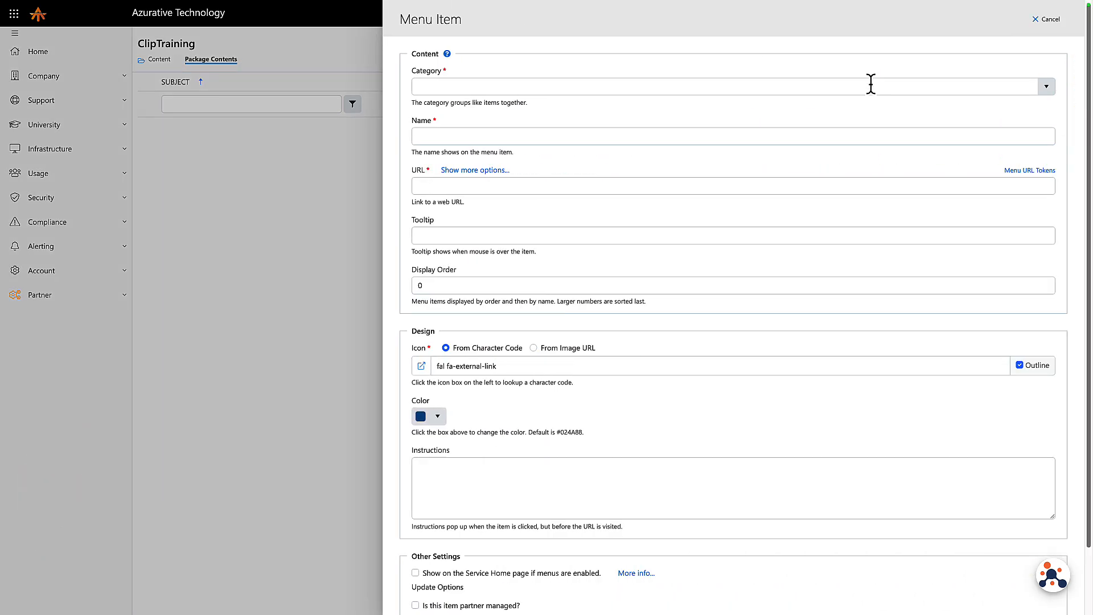
pyautogui.click(871, 84)
pyautogui.write('All')
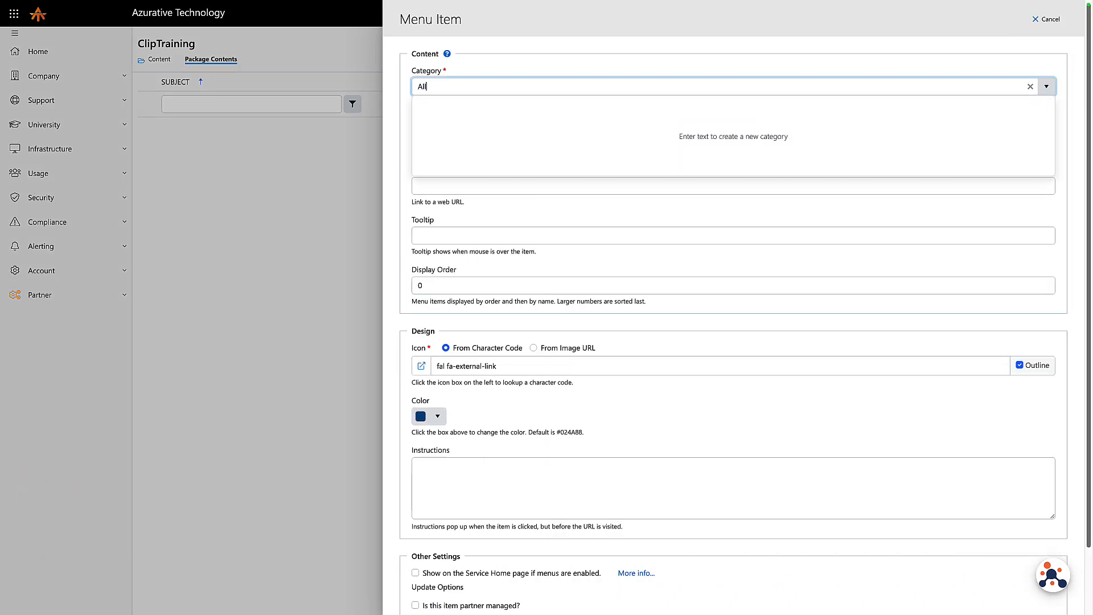
pyautogui.write('-New Apps')
pyautogui.click(856, 68)
pyautogui.click(856, 135)
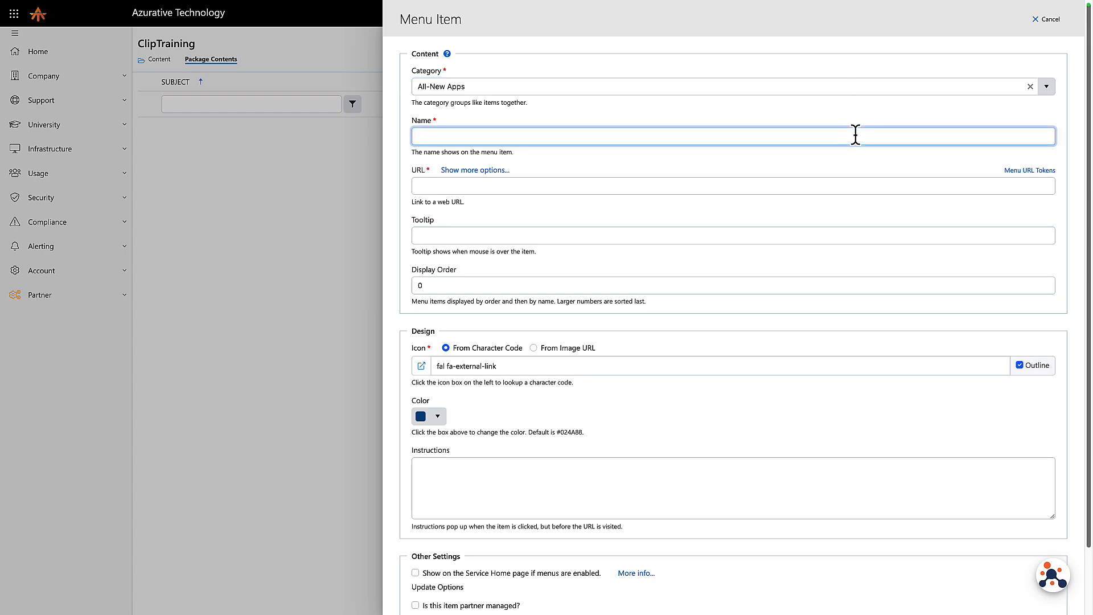
pyautogui.write('Training')
pyautogui.click(820, 178)
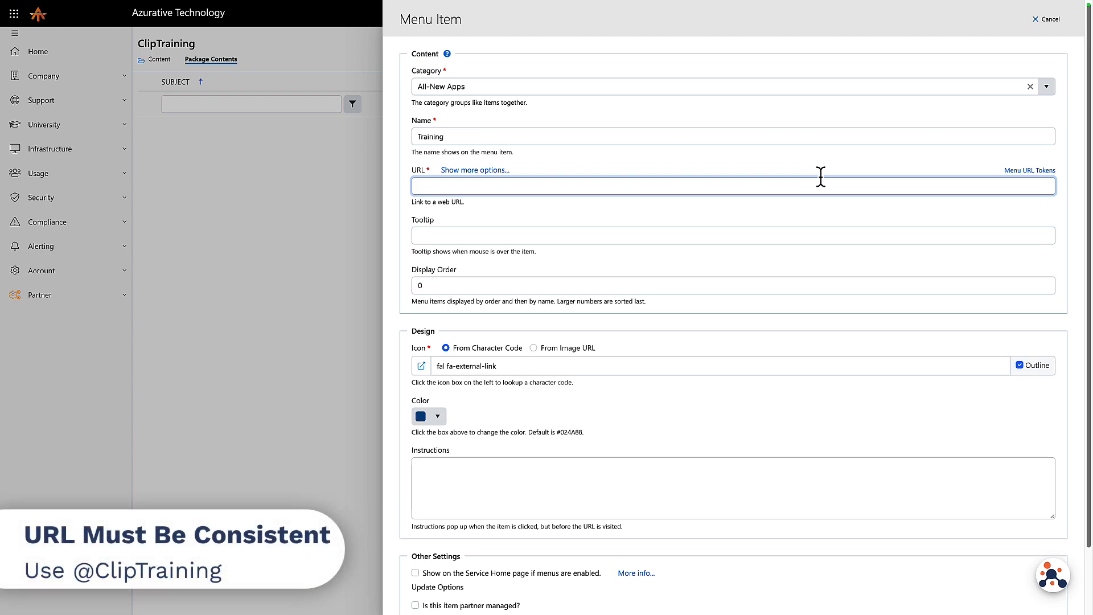
pyautogui.write('@ClipTraining')
pyautogui.click(825, 154)
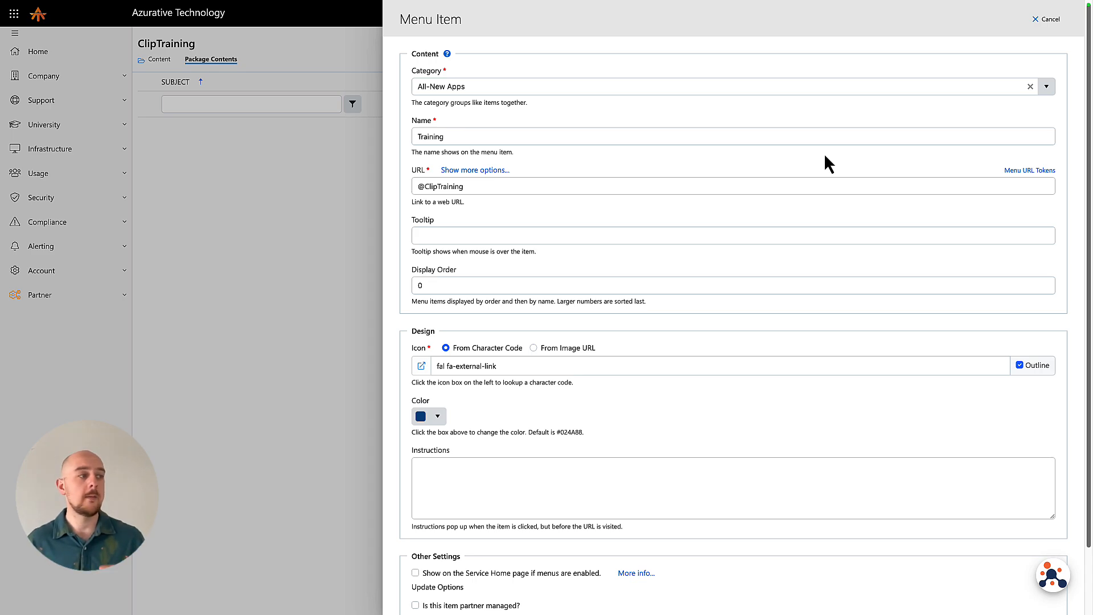
pyautogui.scroll(-1, 440, 384)
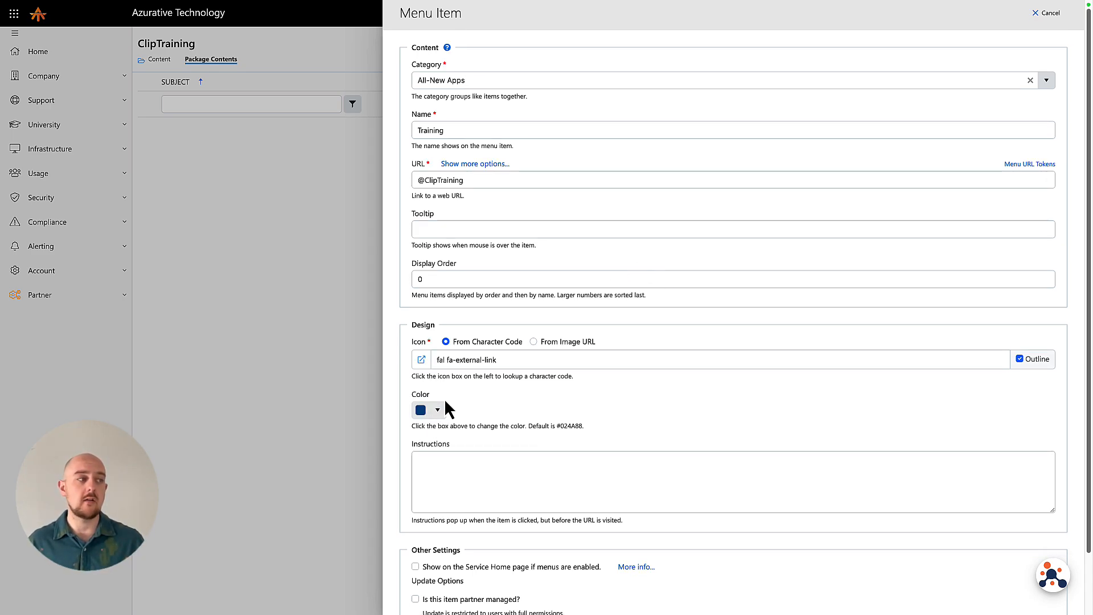
pyautogui.scroll(-3, 561, 230)
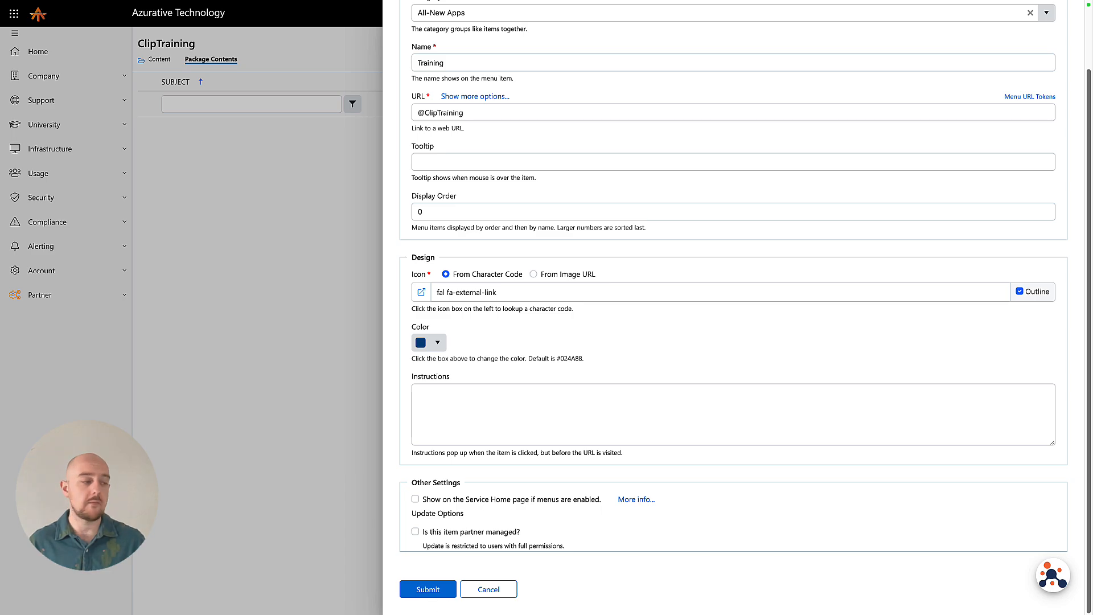
pyautogui.click(428, 593)
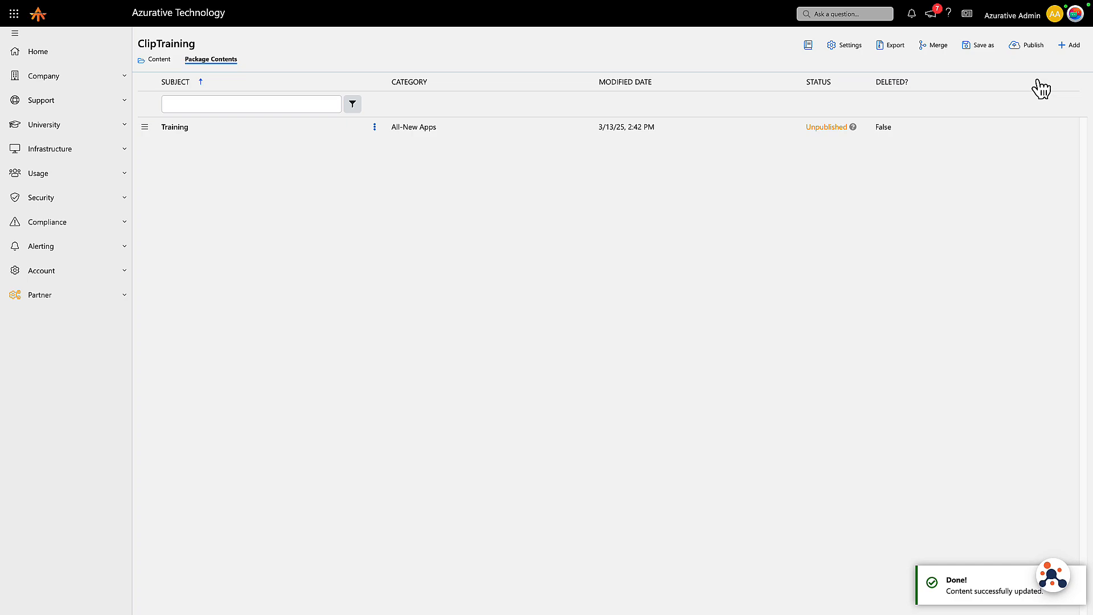
# - Publish the ClipTraining content package and confirm the publication
pyautogui.click(1031, 47)
pyautogui.click(530, 110)
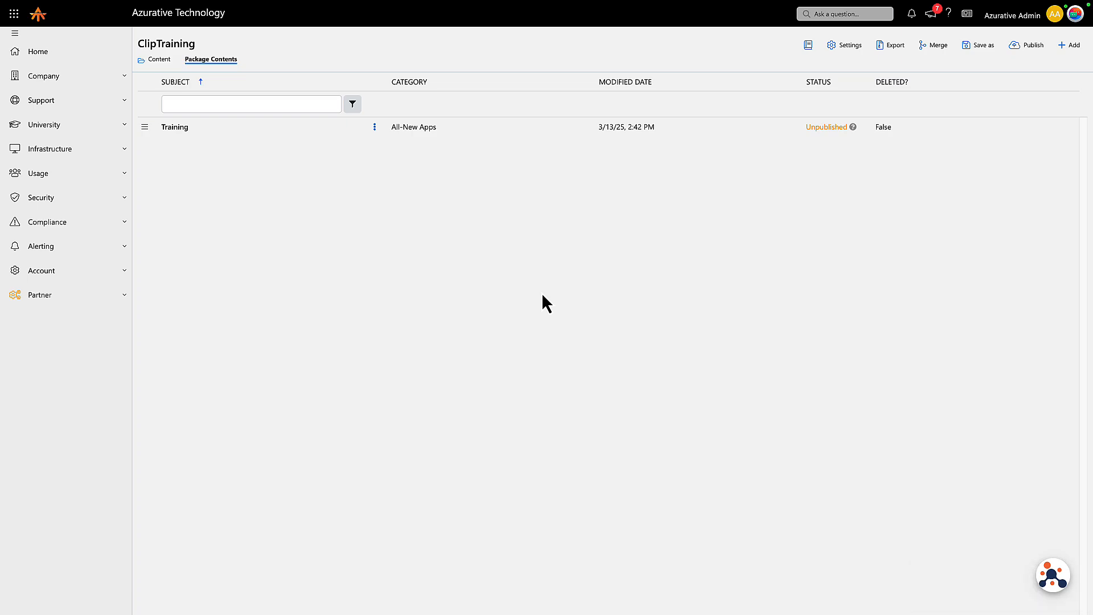
# - Launch Training under All-New Apps from the company's applications in the portal and go to its Course Library
pyautogui.click(91, 60)
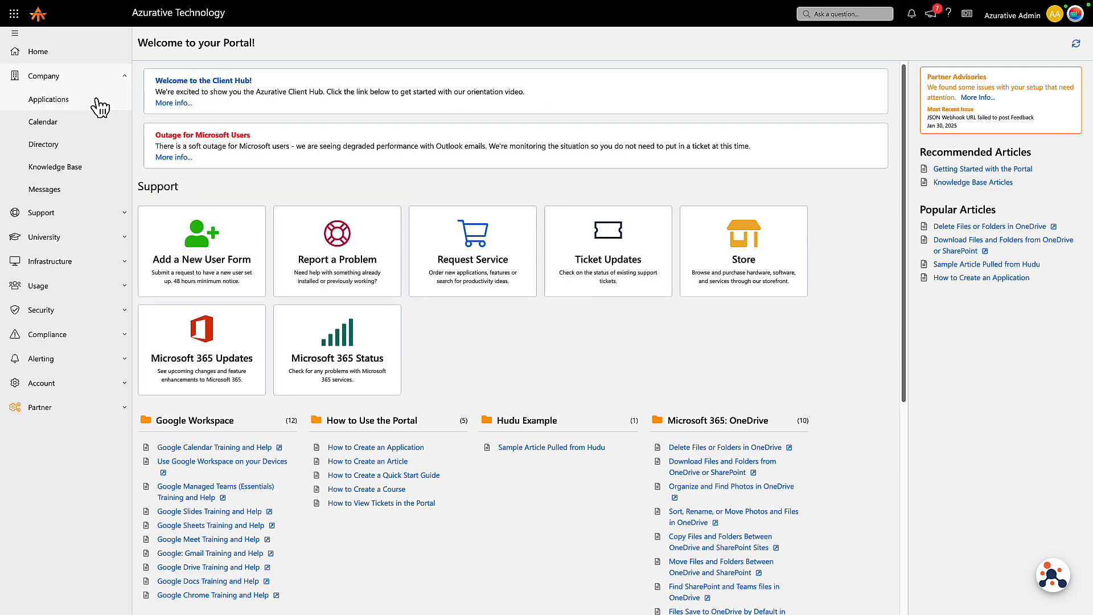
pyautogui.click(97, 101)
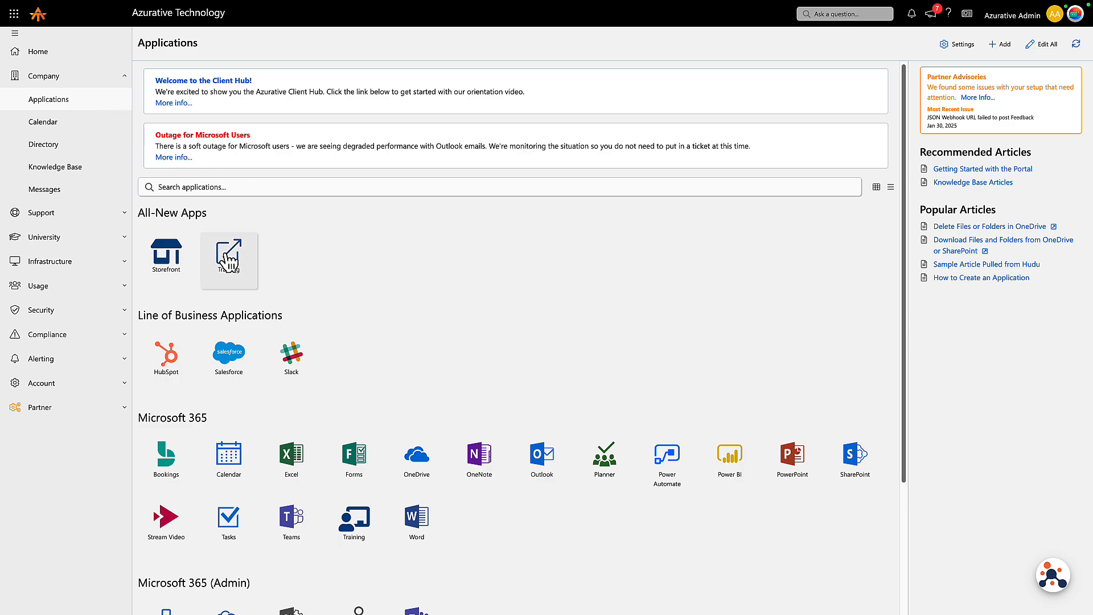
pyautogui.click(229, 261)
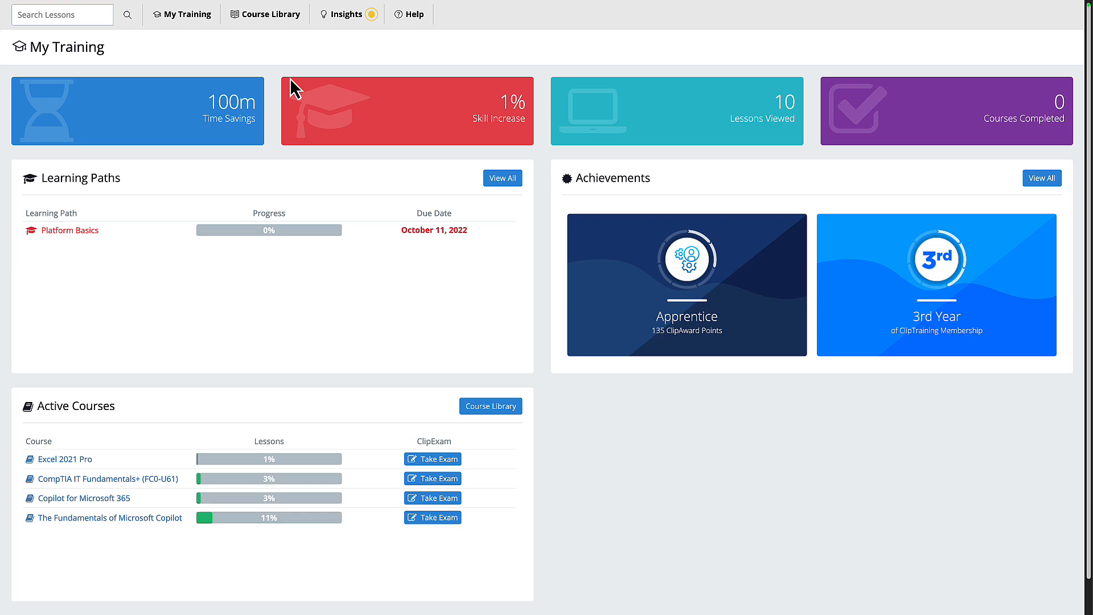
pyautogui.click(290, 24)
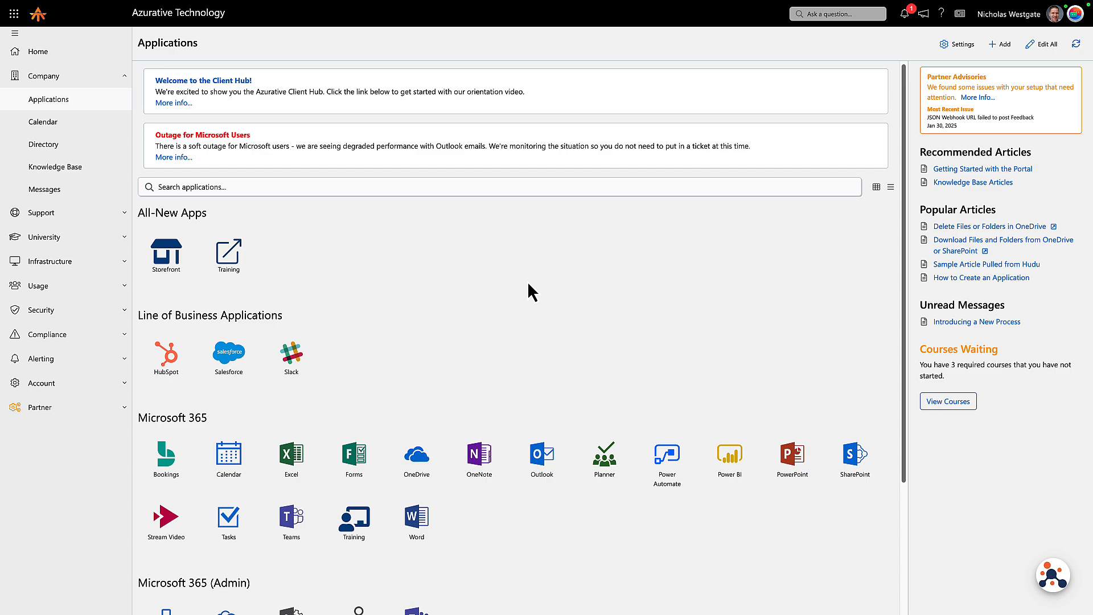
# - Launch Training as a new user, agree to the customer terms, and save with date format m/d/yyyy and time zone US/Eastern
pyautogui.click(229, 253)
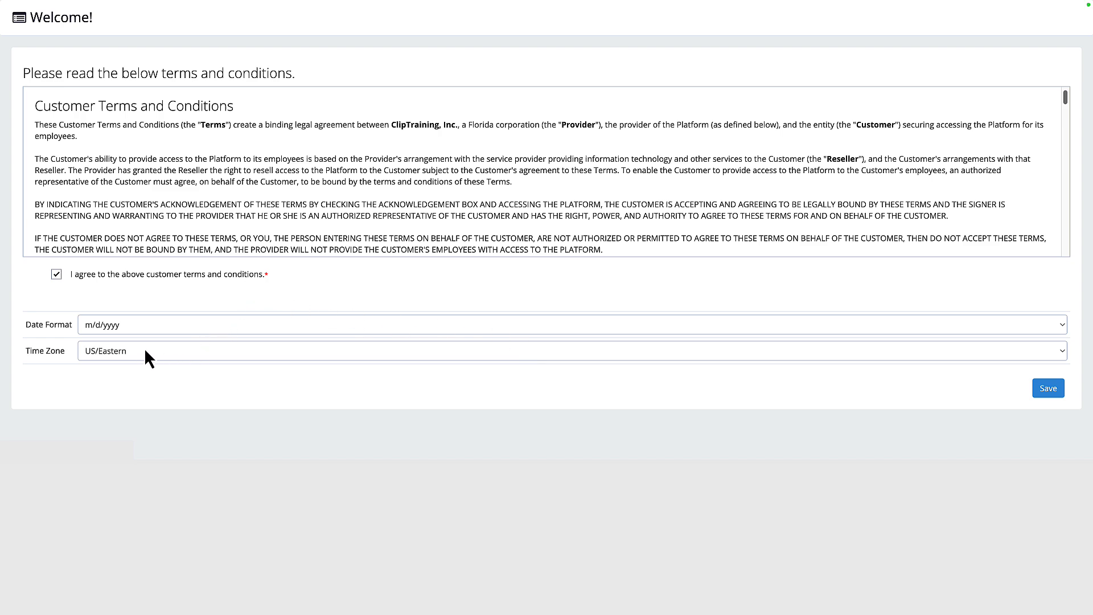
pyautogui.click(1048, 389)
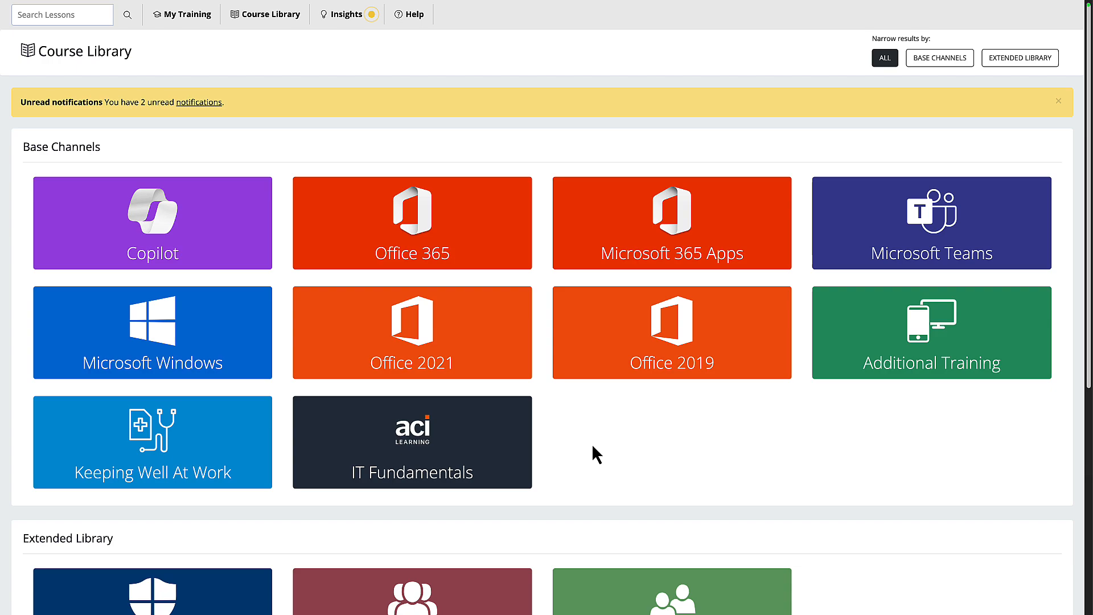